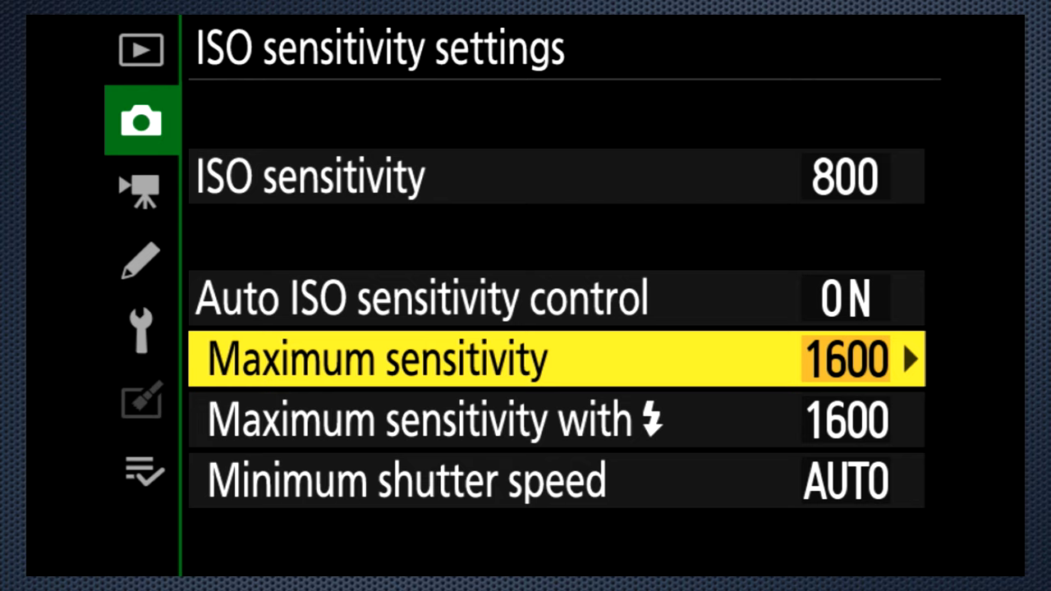
Step: Move down in ISO sensitivity settings to Maximum sensitivity with flash
{"action": "key", "text": "Down"}
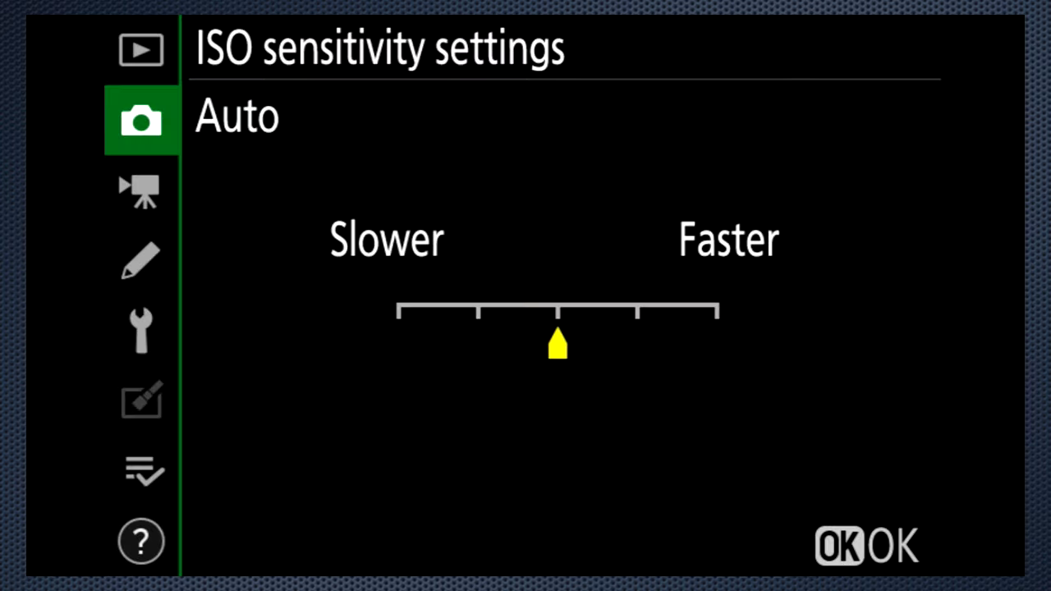
Step: Bias Auto minimum shutter speed toward Faster to check live view, then reset it to centre
{"action": "key", "text": "Right"}
{"action": "key", "text": "Right"}
{"action": "key", "text": "Return"}
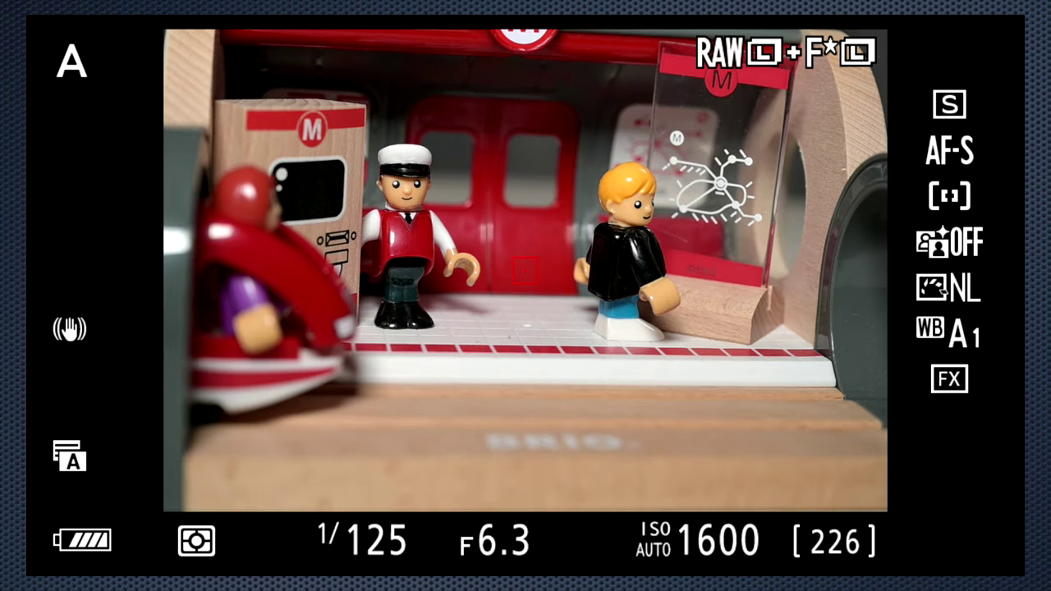
{"action": "key", "text": "Return"}
{"action": "key", "text": "Left"}
{"action": "key", "text": "Left"}
{"action": "key", "text": "Left"}
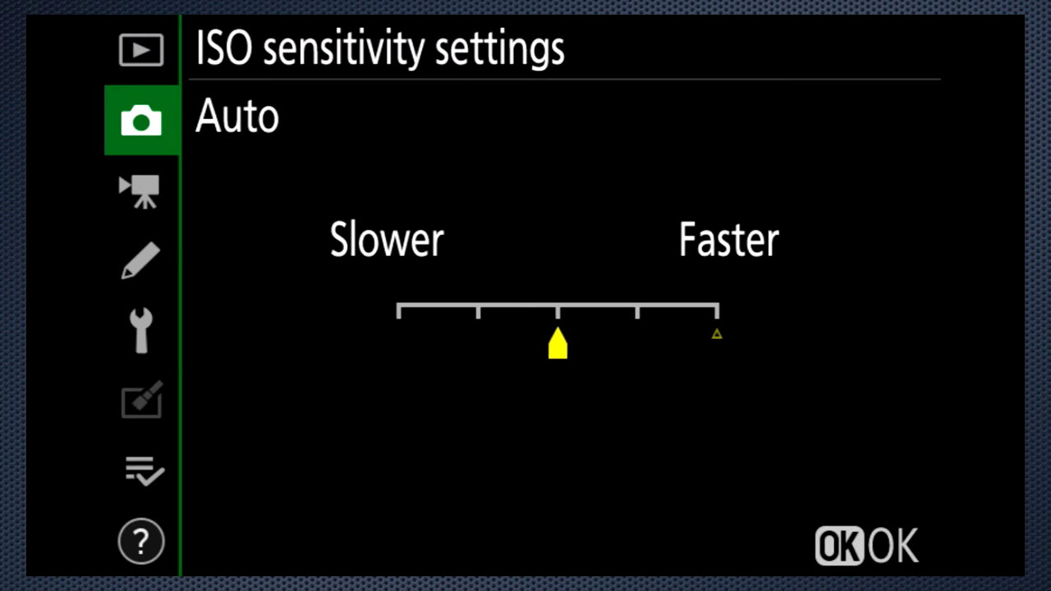
{"action": "key", "text": "Return"}
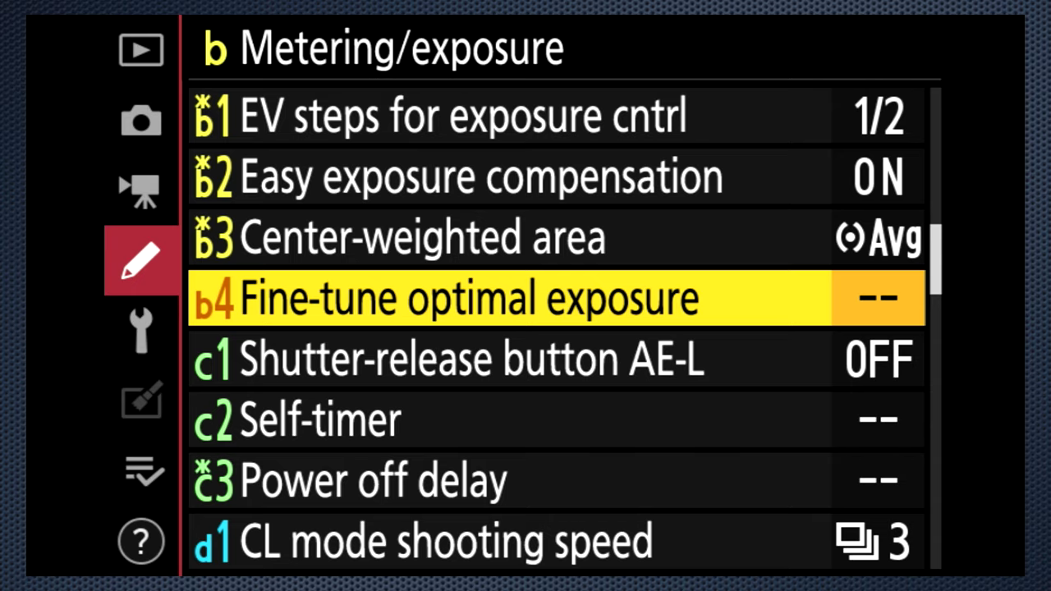
Step: Enter b4 fine-tuning past the Yes warning and step Matrix metering from −1 to +1
{"action": "key", "text": "Right"}
{"action": "key", "text": "Up"}
{"action": "key", "text": "Return"}
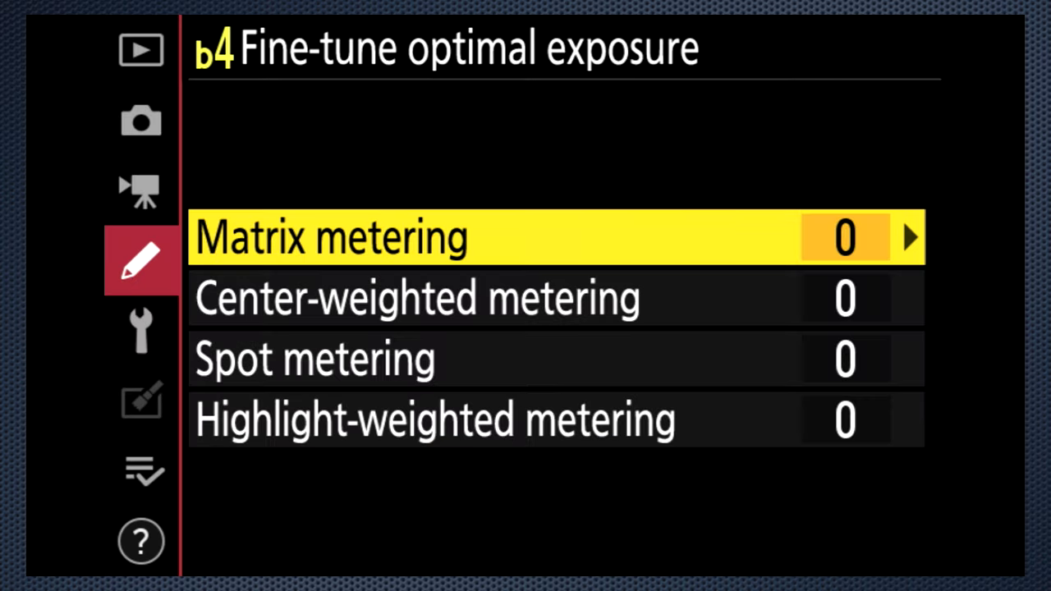
{"action": "key", "text": "Right"}
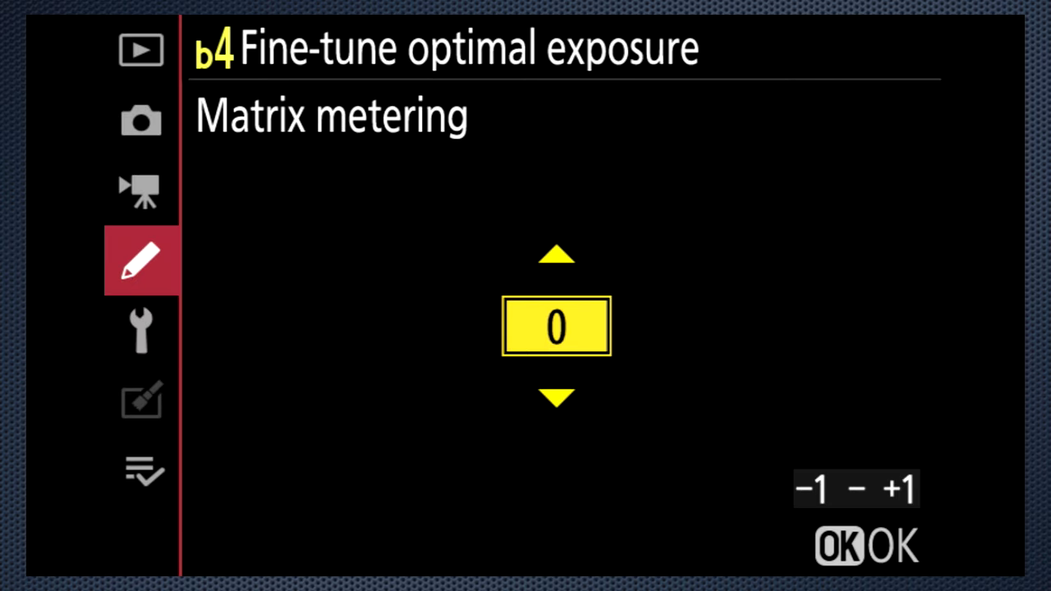
{"action": "key", "text": "Down"}
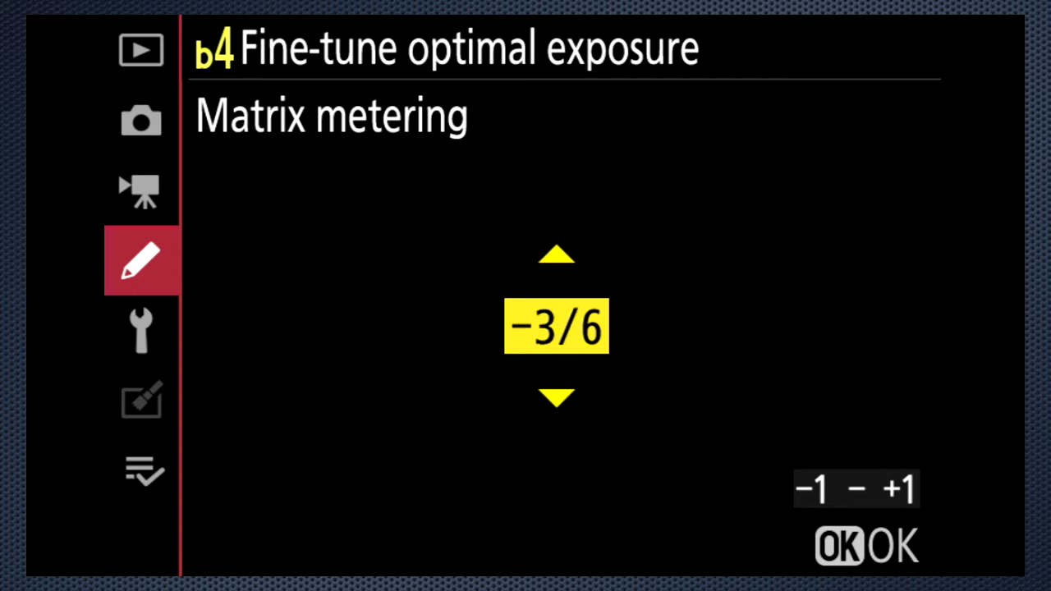
{"action": "key", "text": "Down"}
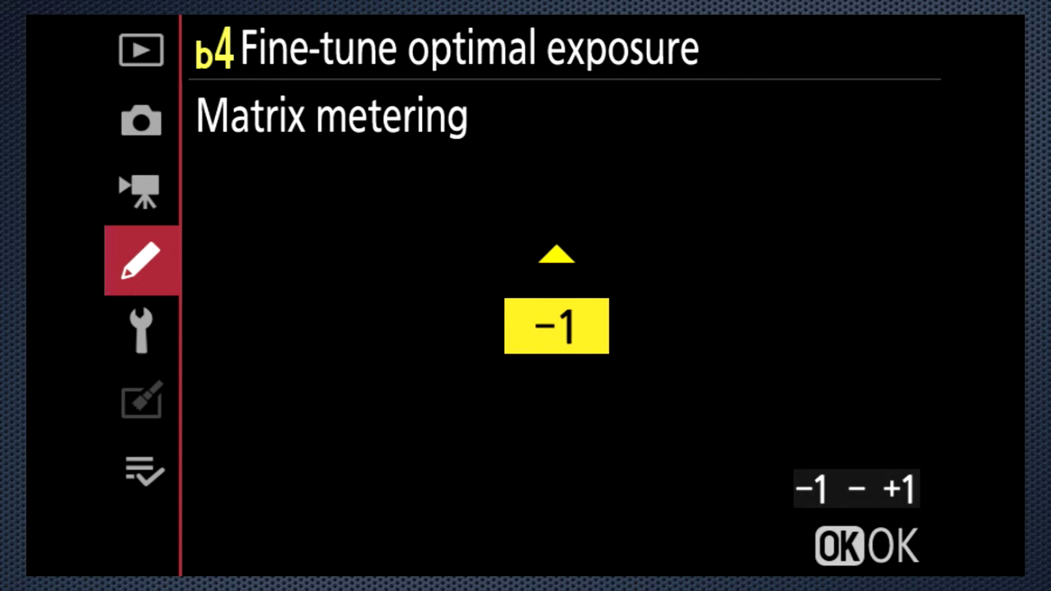
{"action": "key", "text": "Up"}
{"action": "key", "text": "Up"}
{"action": "key", "text": "Up"}
{"action": "key", "text": "Up"}
{"action": "key", "text": "Up"}
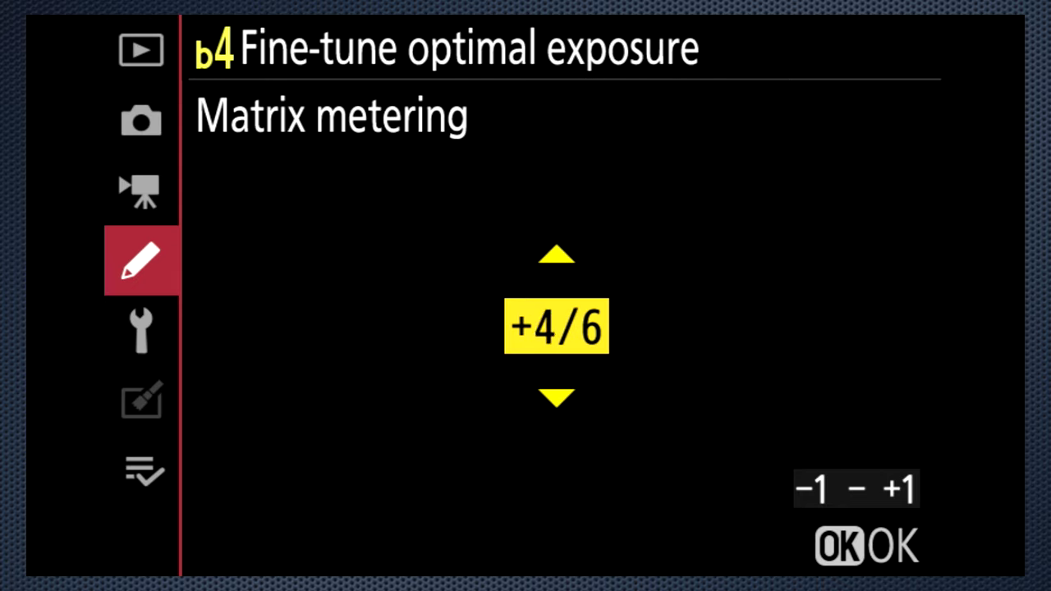
{"action": "key", "text": "Up"}
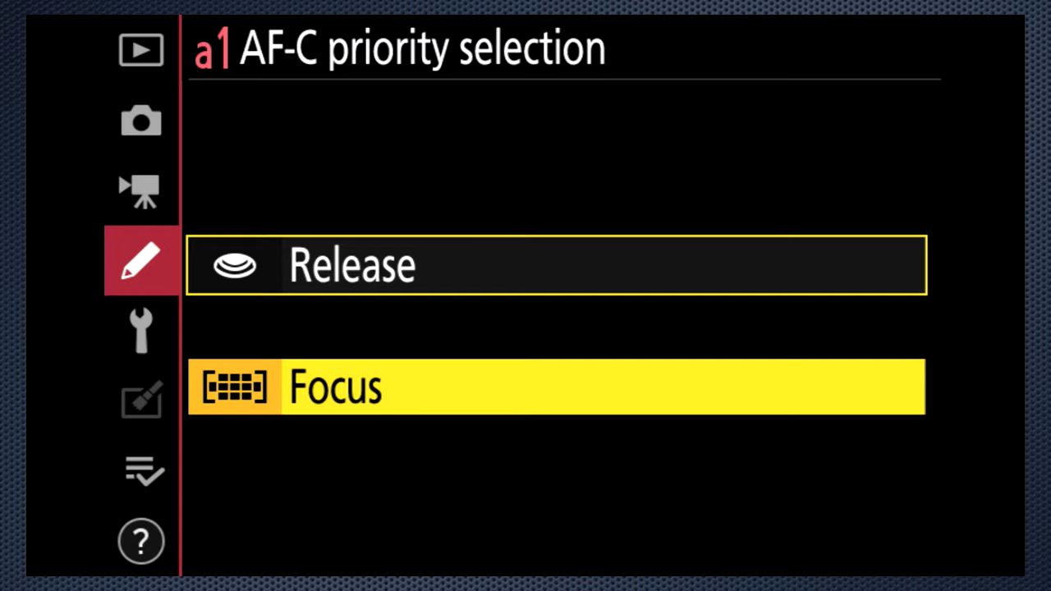
Step: Set a1 AF-C priority selection to Release and move on to AF-S priority selection
{"action": "left_click", "coordinate": [556, 265]}
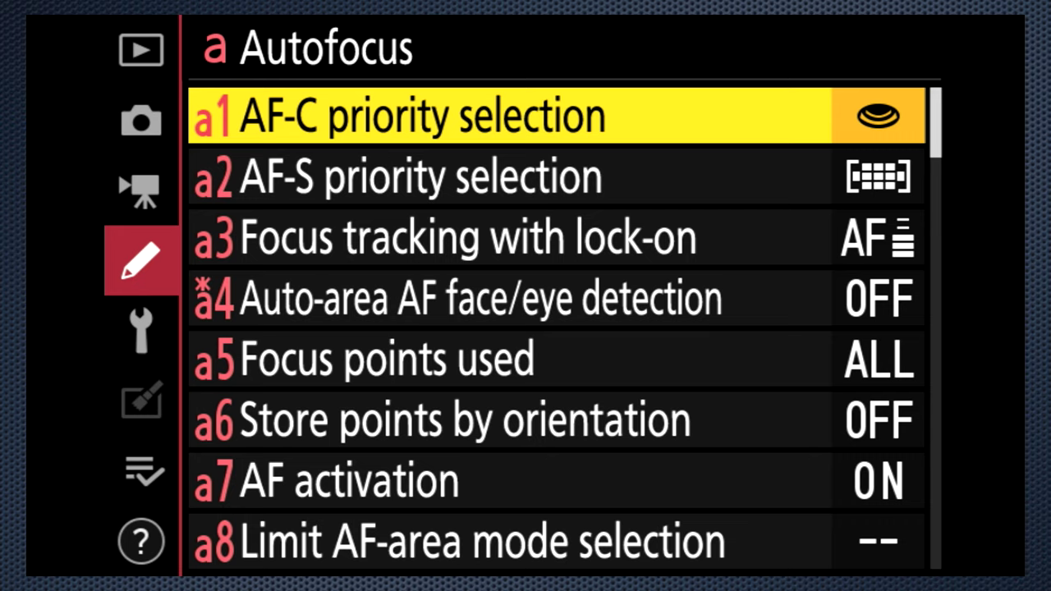
{"action": "left_click", "coordinate": [558, 176]}
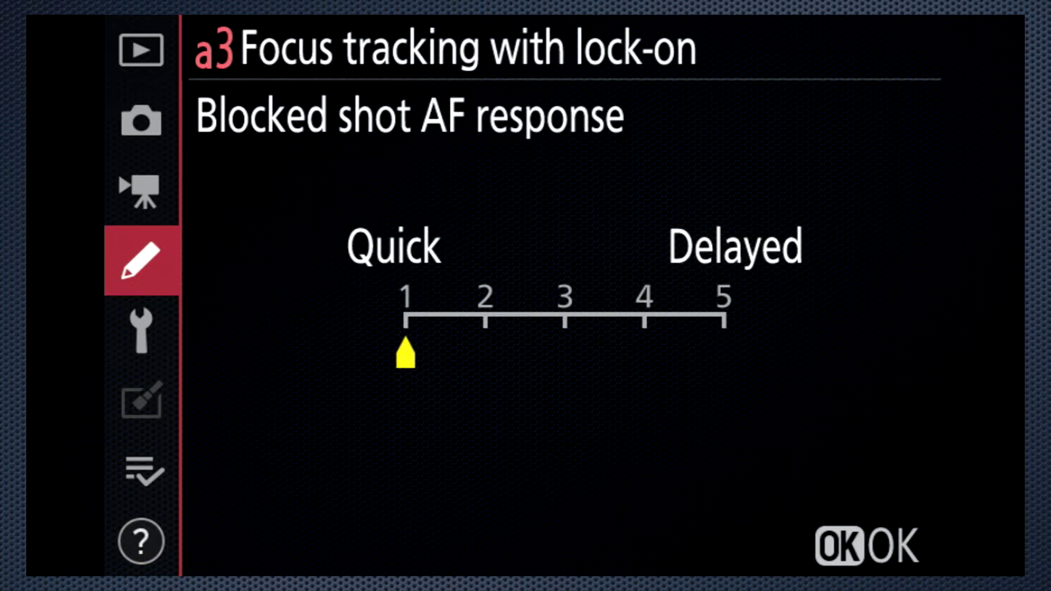
Step: Raise Blocked shot AF response to 5 and open a4 Auto-area AF face/eye detection options
{"action": "key", "text": "Right"}
{"action": "key", "text": "Right"}
{"action": "key", "text": "Right"}
{"action": "key", "text": "Right"}
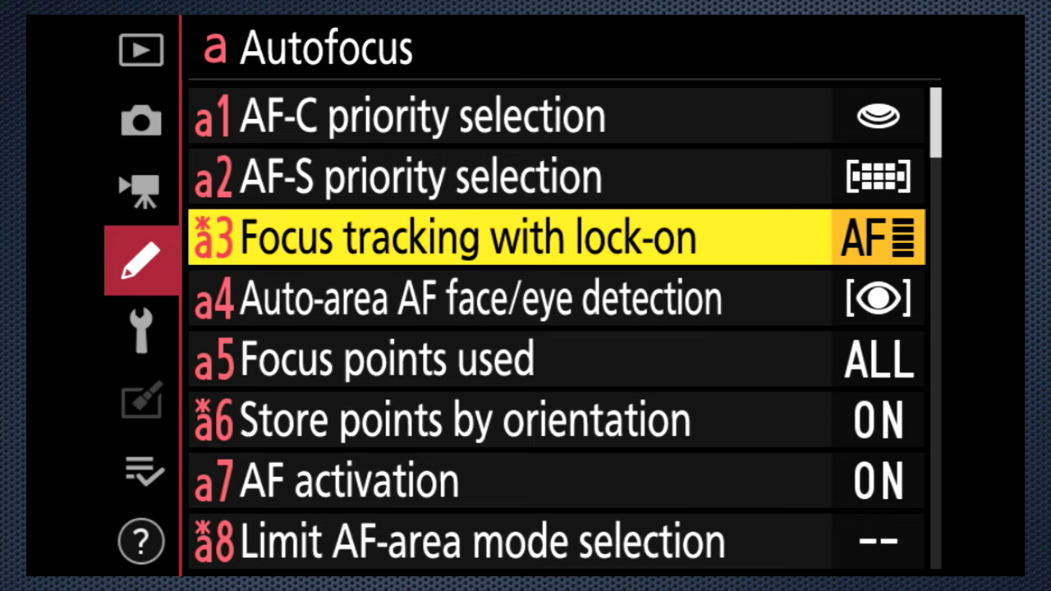
{"action": "key", "text": "Down"}
{"action": "key", "text": "Right"}
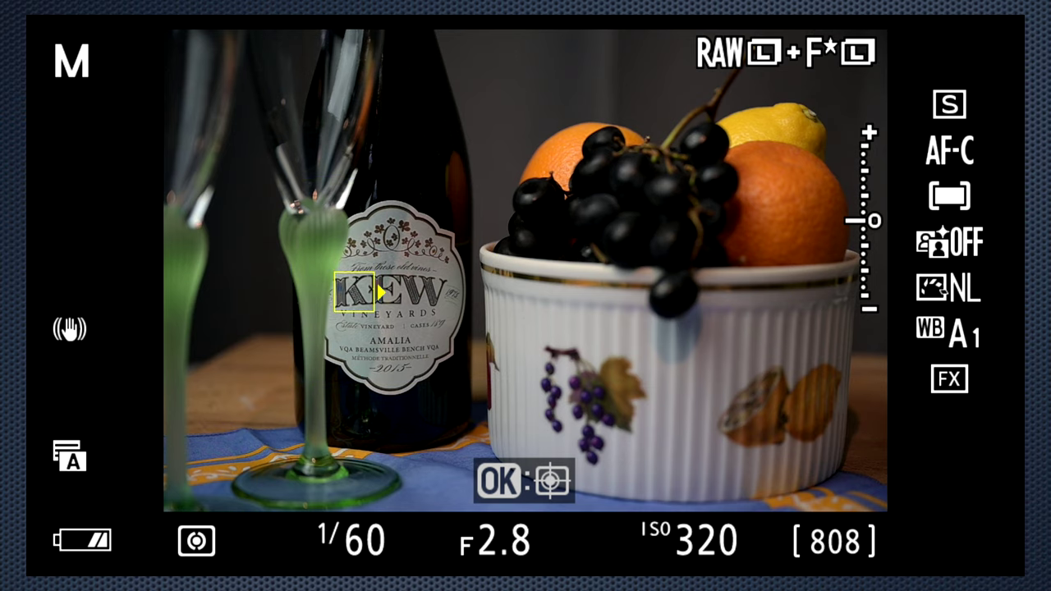
Step: Move the focus point around the wine label, across the KEW lettering
{"action": "key", "text": "Up"}
{"action": "key", "text": "Right"}
{"action": "key", "text": "Down"}
{"action": "key", "text": "Left"}
{"action": "key", "text": "Right"}
{"action": "key", "text": "Left"}
{"action": "key", "text": "Right"}
{"action": "key", "text": "Left"}
{"action": "key", "text": "Up"}
{"action": "key", "text": "Right"}
{"action": "key", "text": "Down"}
{"action": "key", "text": "Left"}
{"action": "key", "text": "Right"}
{"action": "key", "text": "Left"}
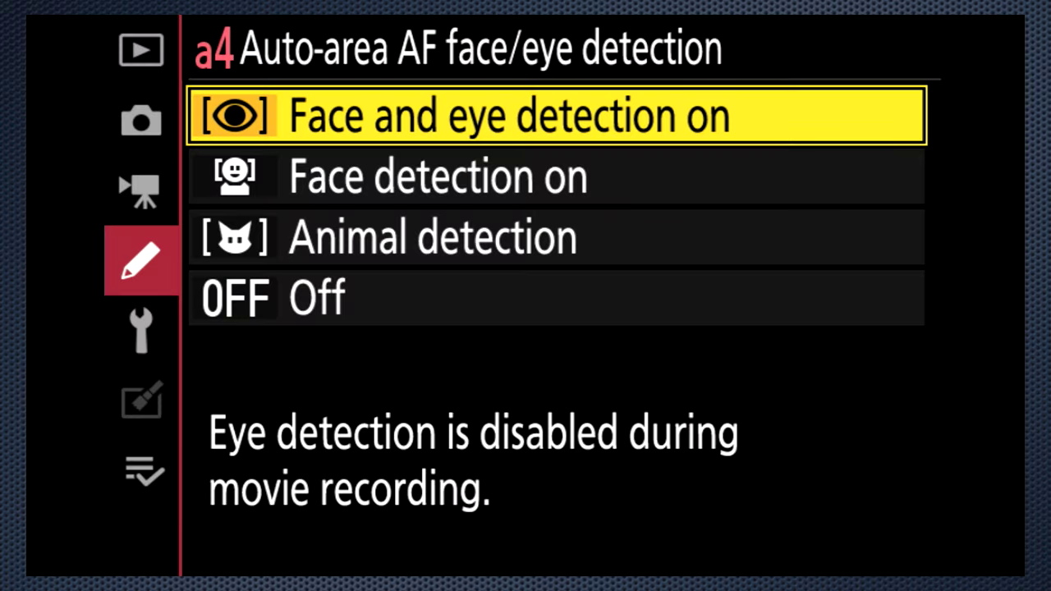
{"action": "key", "text": "Up"}
{"action": "key", "text": "Down"}
{"action": "key", "text": "Down"}
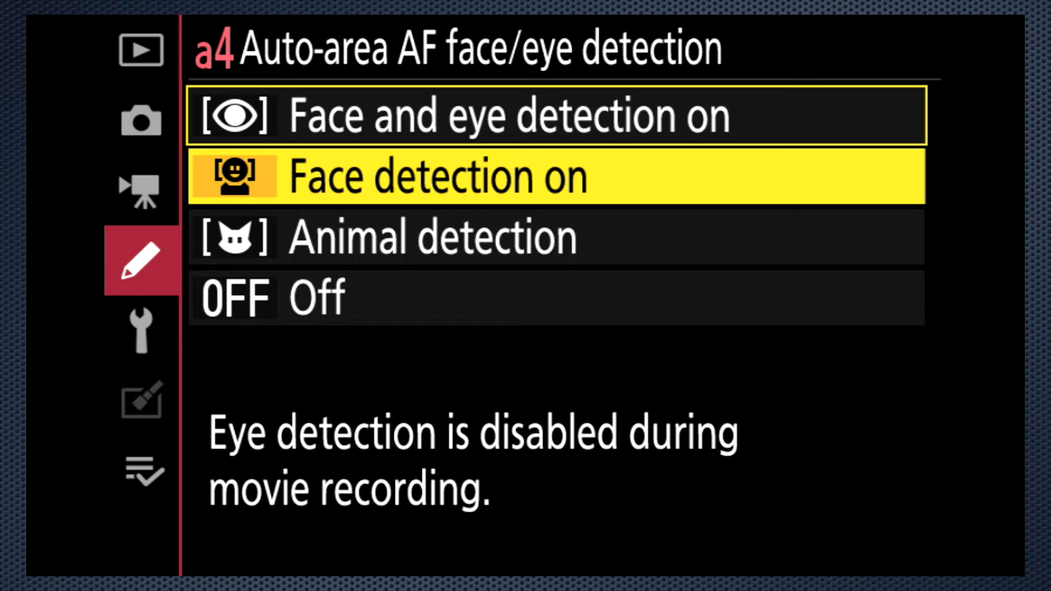
{"action": "key", "text": "Down"}
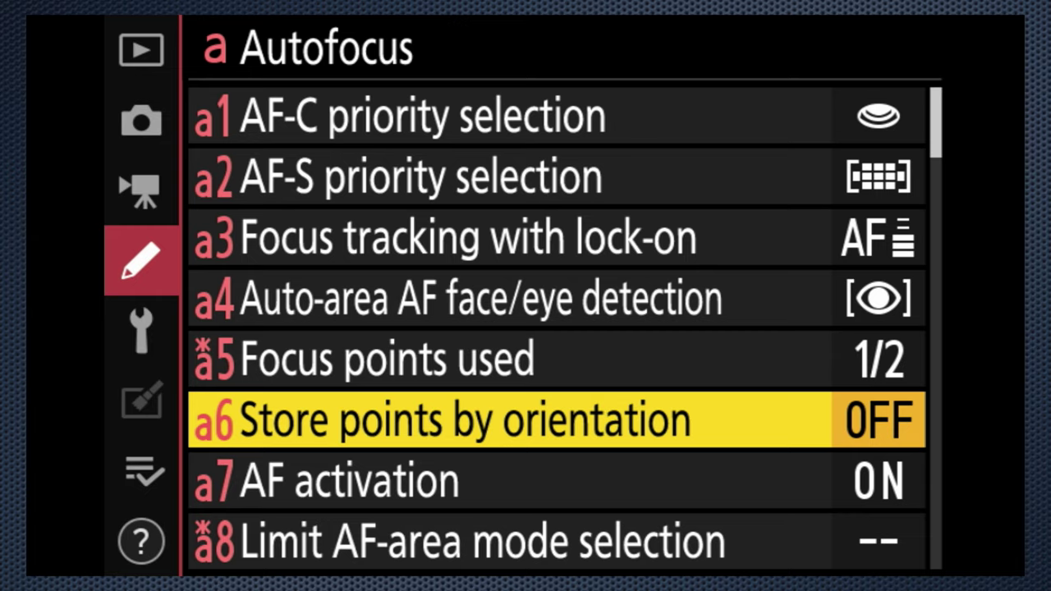
Step: Set a6 Store points by orientation to Yes
{"action": "key", "text": "Return"}
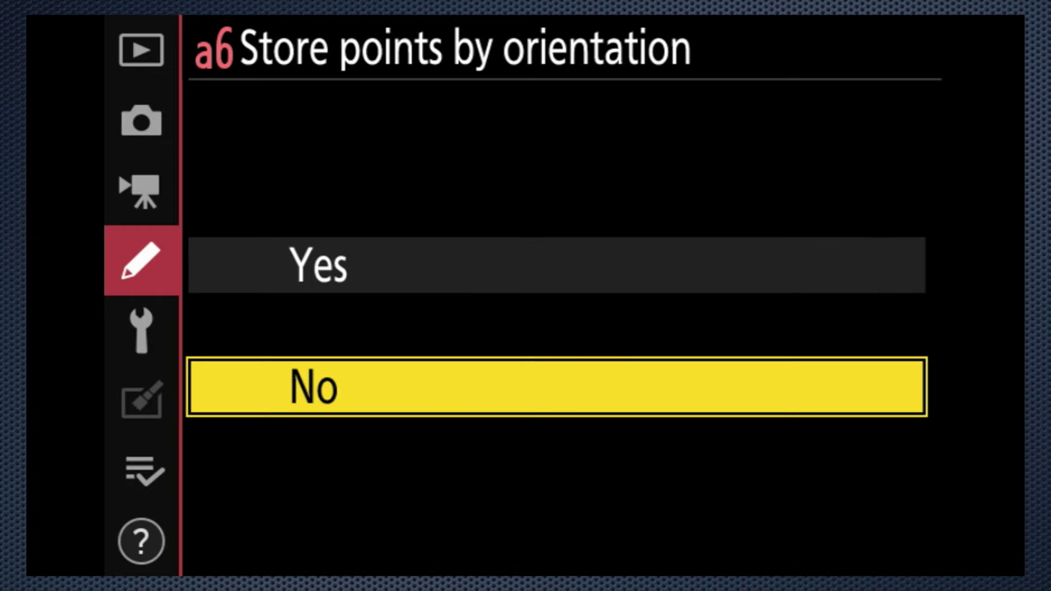
{"action": "key", "text": "Up"}
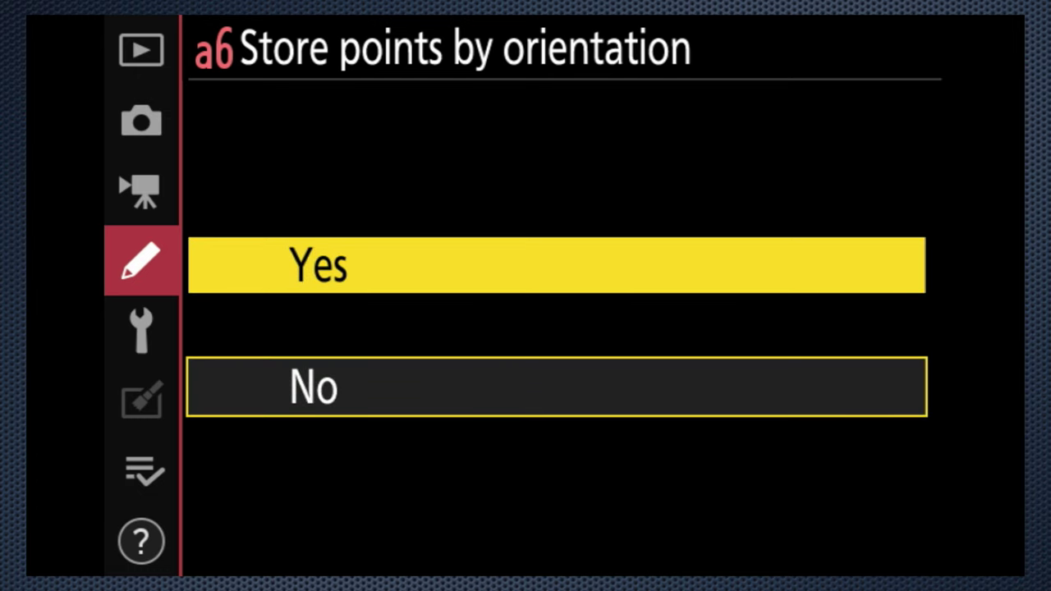
{"action": "key", "text": "Return"}
{"action": "key", "text": "Down"}
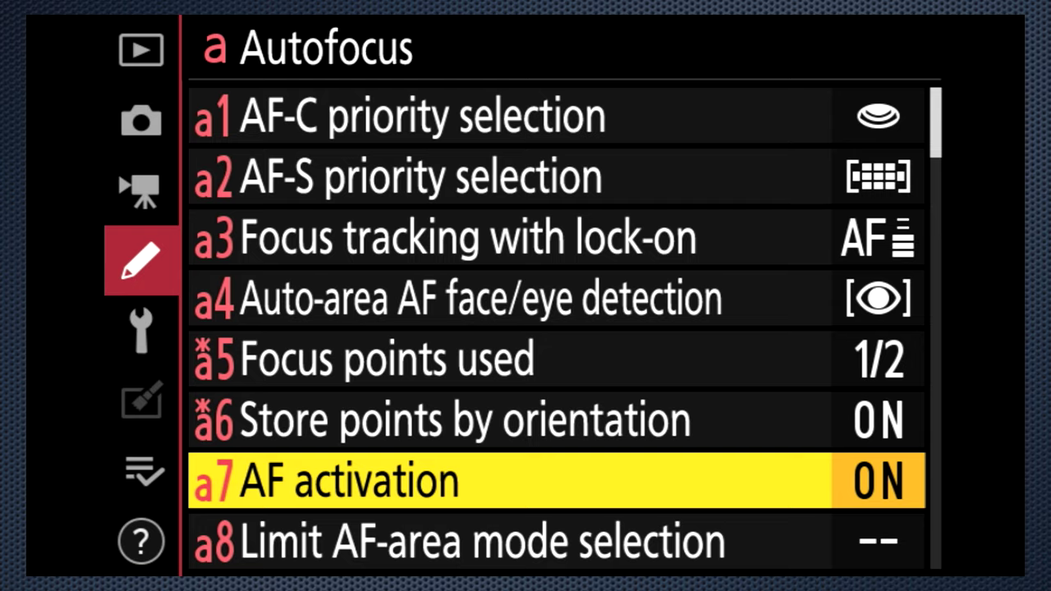
Step: Set a7 AF activation to AF-ON only
{"action": "key", "text": "Return"}
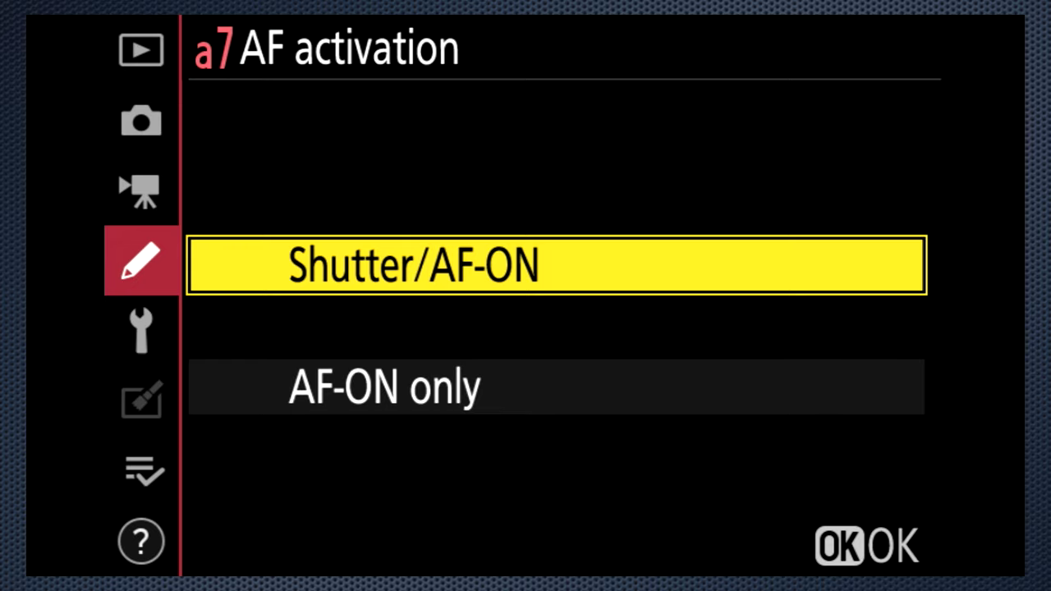
{"action": "key", "text": "Down"}
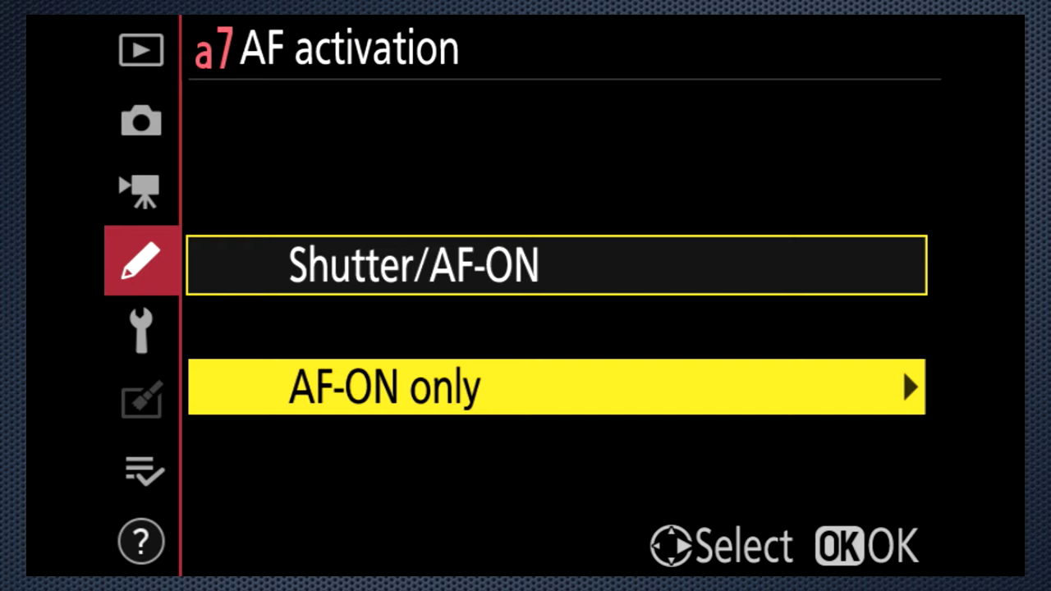
{"action": "key", "text": "Return"}
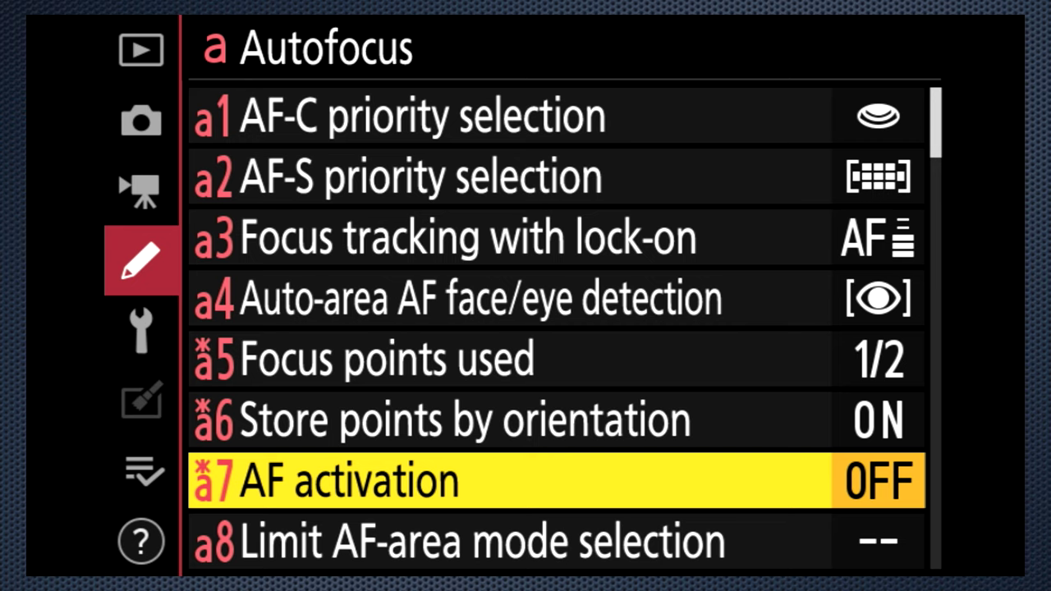
Step: In a8, untick Pinpoint, Dynamic-area, Wide-area (S) and Wide-area (L) AF and confirm
{"action": "key", "text": "Down"}
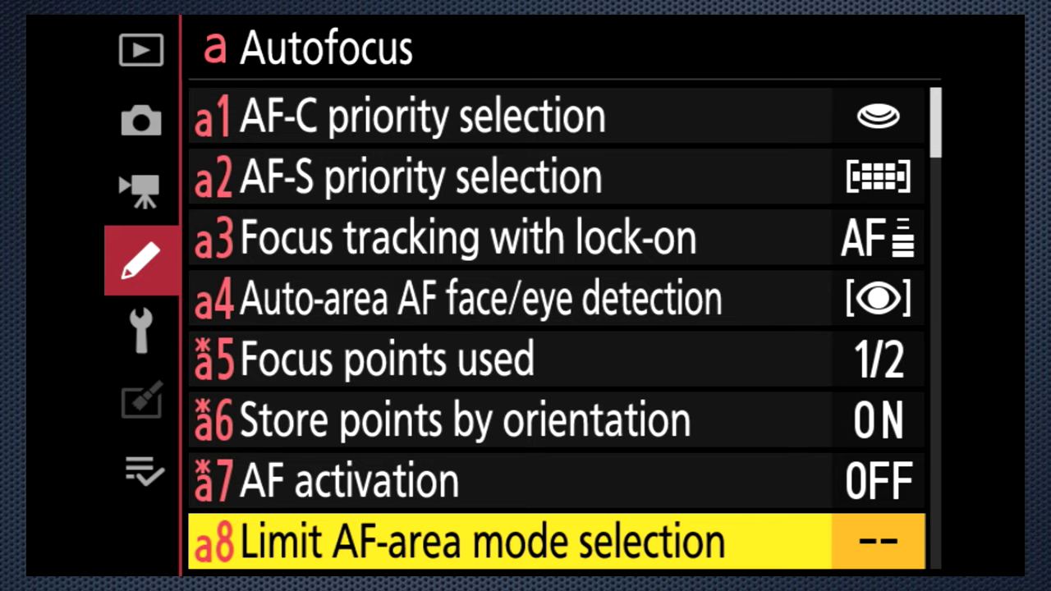
{"action": "key", "text": "Return"}
{"action": "key", "text": "Right"}
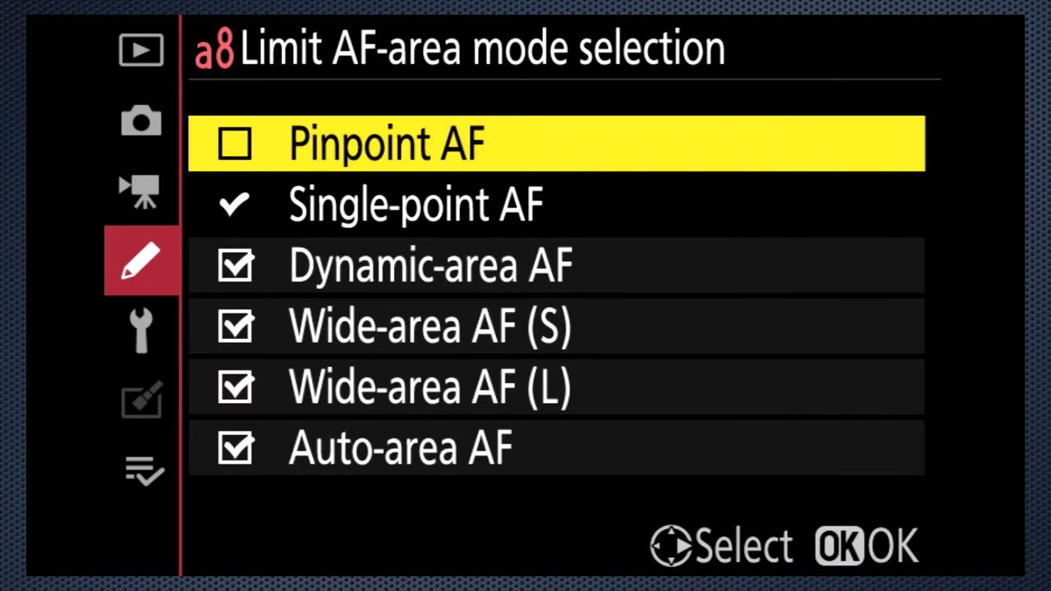
{"action": "key", "text": "Down"}
{"action": "key", "text": "Right"}
{"action": "key", "text": "Down"}
{"action": "key", "text": "Right"}
{"action": "key", "text": "Down"}
{"action": "key", "text": "Right"}
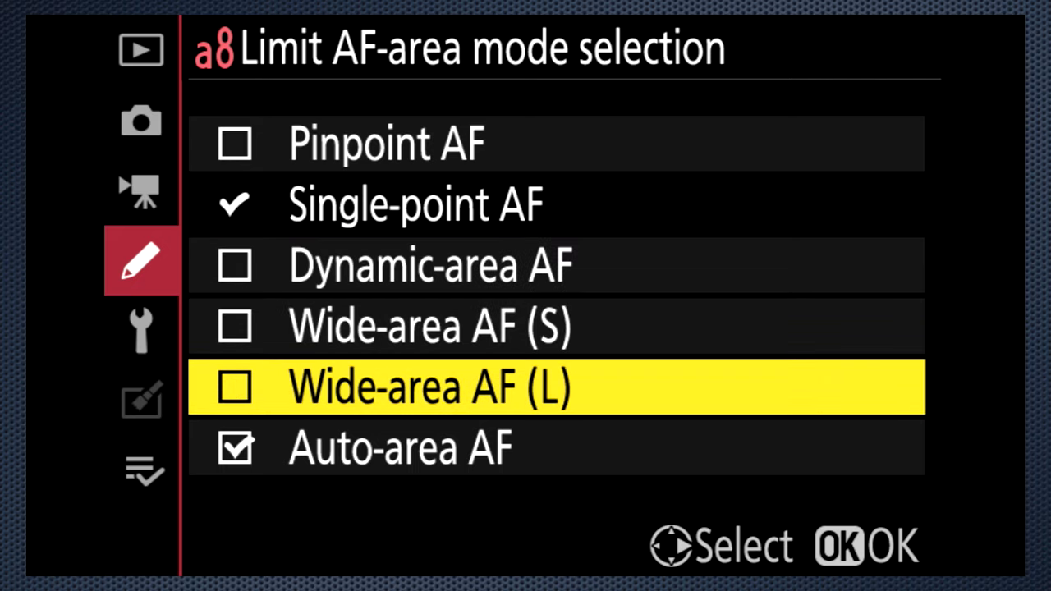
{"action": "key", "text": "Return"}
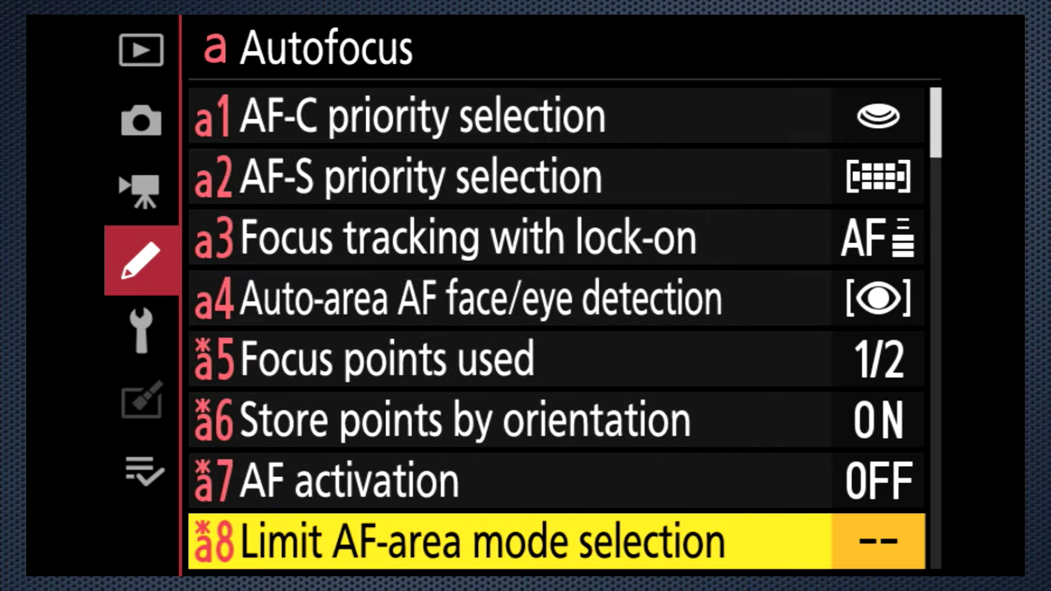